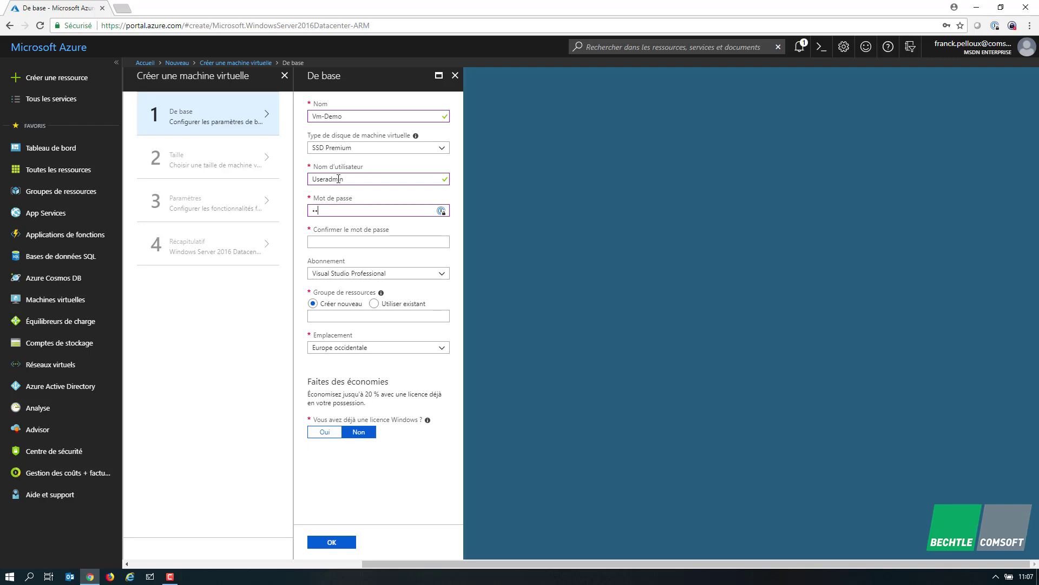
Step: Enter the administrator password for the virtual machine and repeat it in the confirmation field
type("•••••••••")
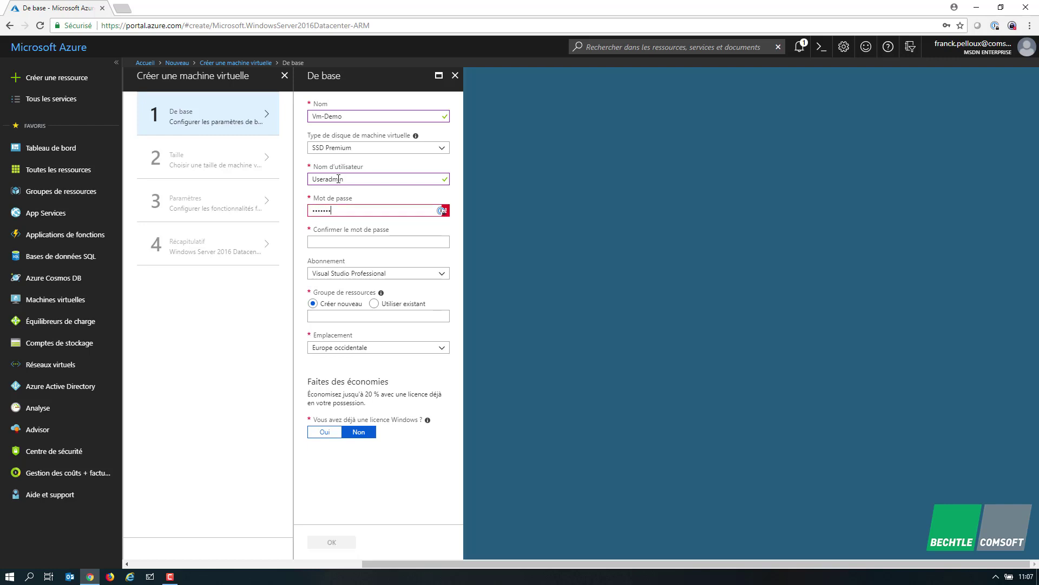
type("••")
key("Tab")
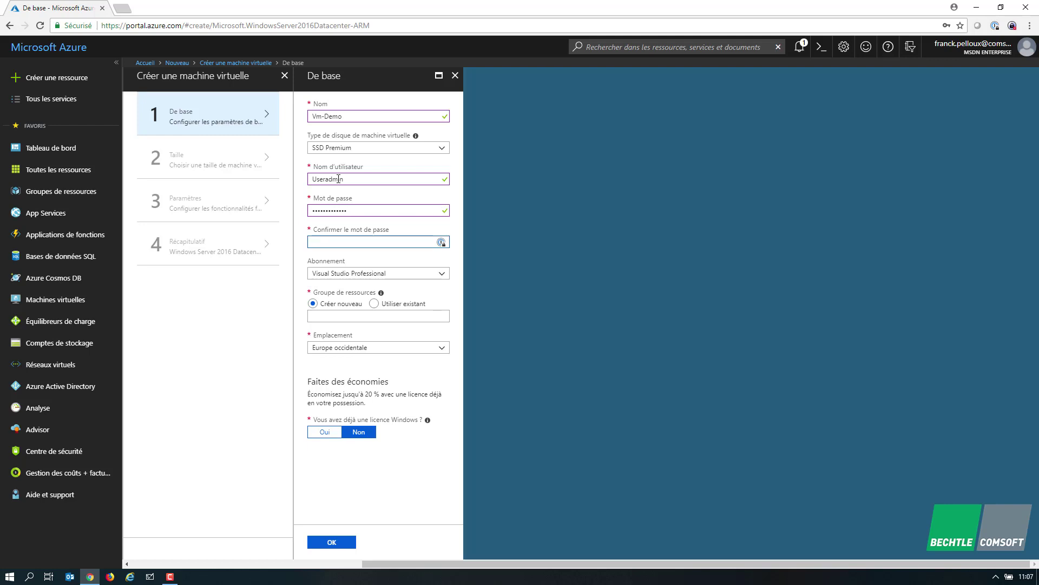
type("••••••••••••")
Step: Name the new resource group Gp-Demo and submit the virtual machine's basic settings
left_click(334, 315)
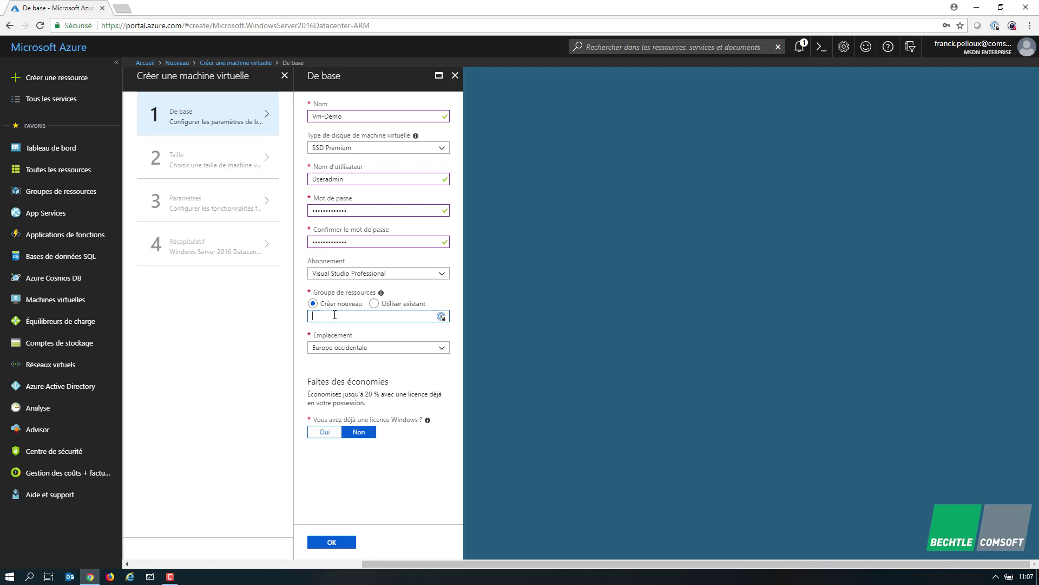
type("Gp-Demo")
left_click(331, 540)
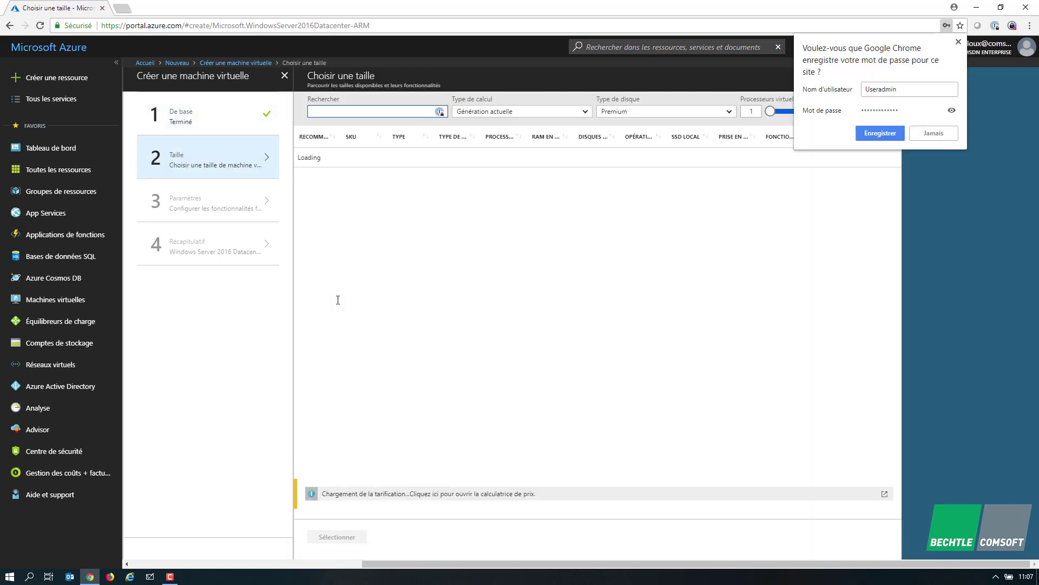
Step: Dismiss the browser's offer to save the password and choose the B1s size for the virtual machine
left_click(958, 42)
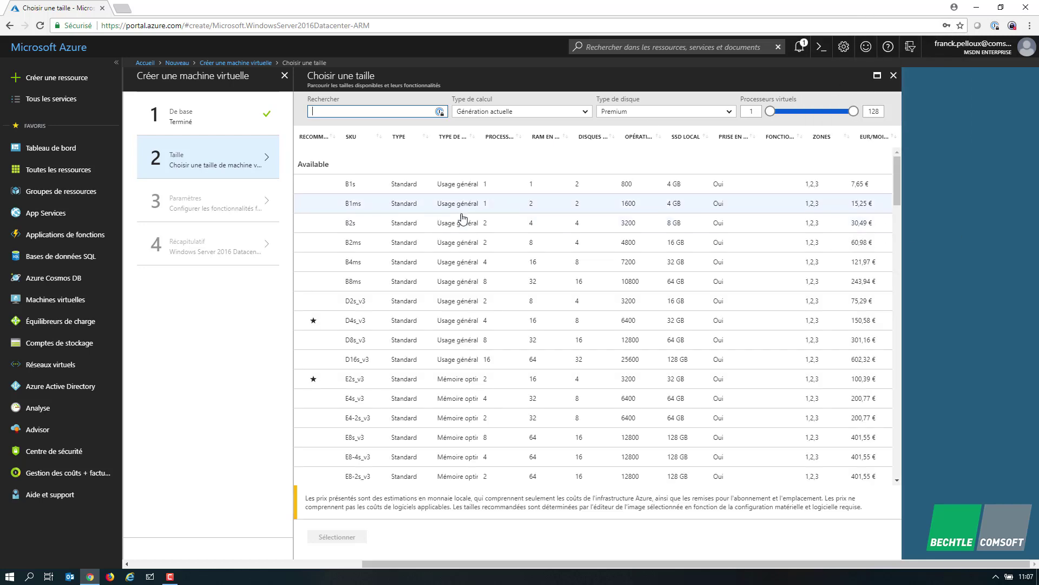
left_click(360, 186)
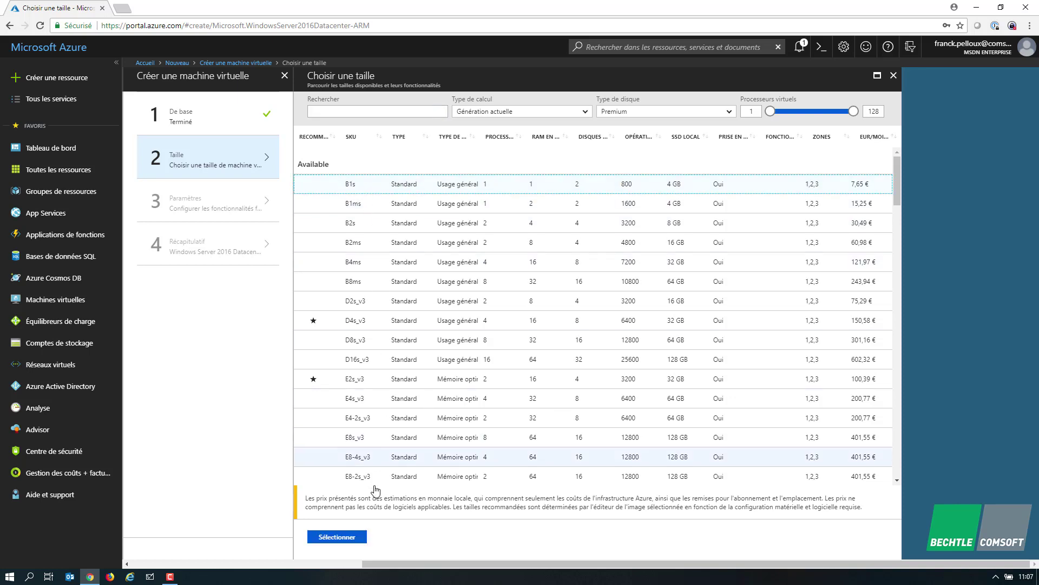
left_click(340, 538)
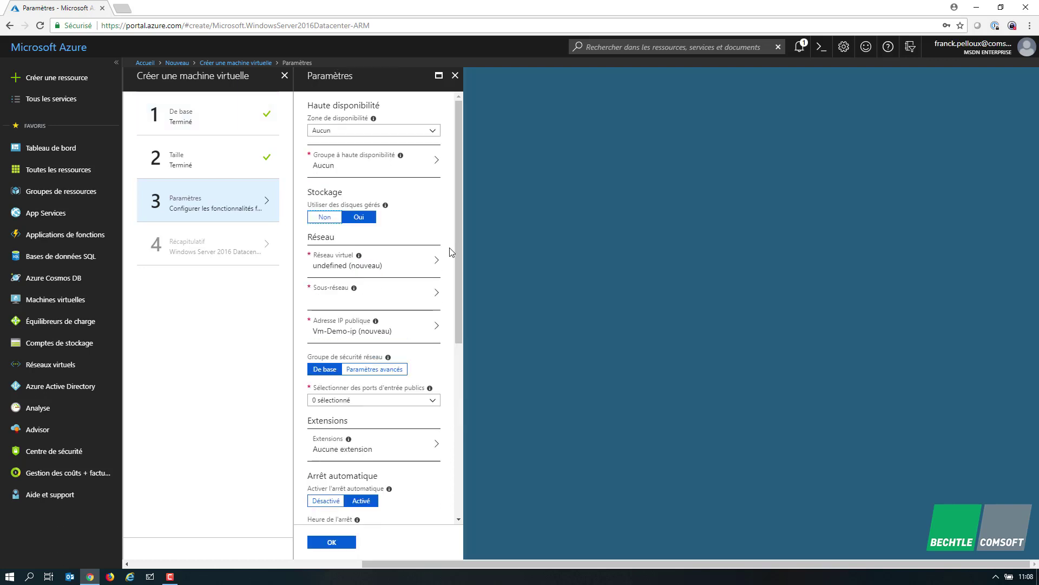
Step: Turn off managed disks and create a new virtual network named Gp-Demo with the proposed address and subnet settings
left_click(325, 217)
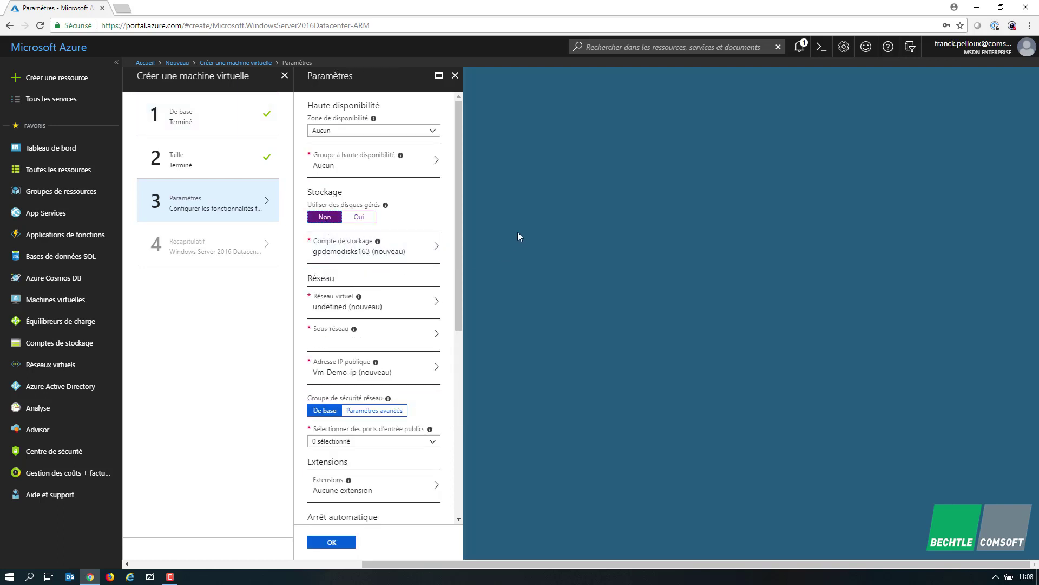
left_click(381, 307)
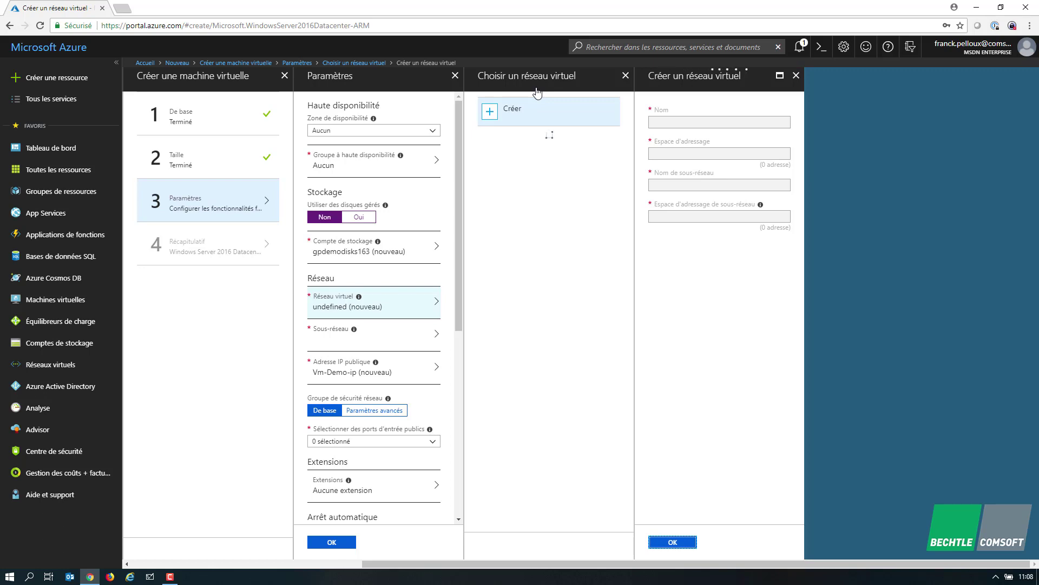
left_click(519, 115)
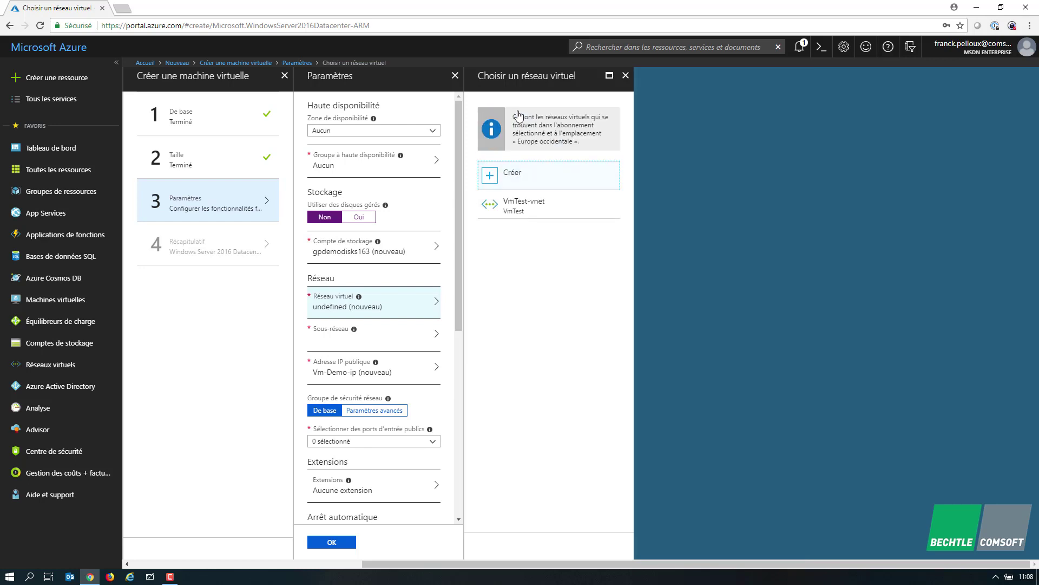
left_click(513, 183)
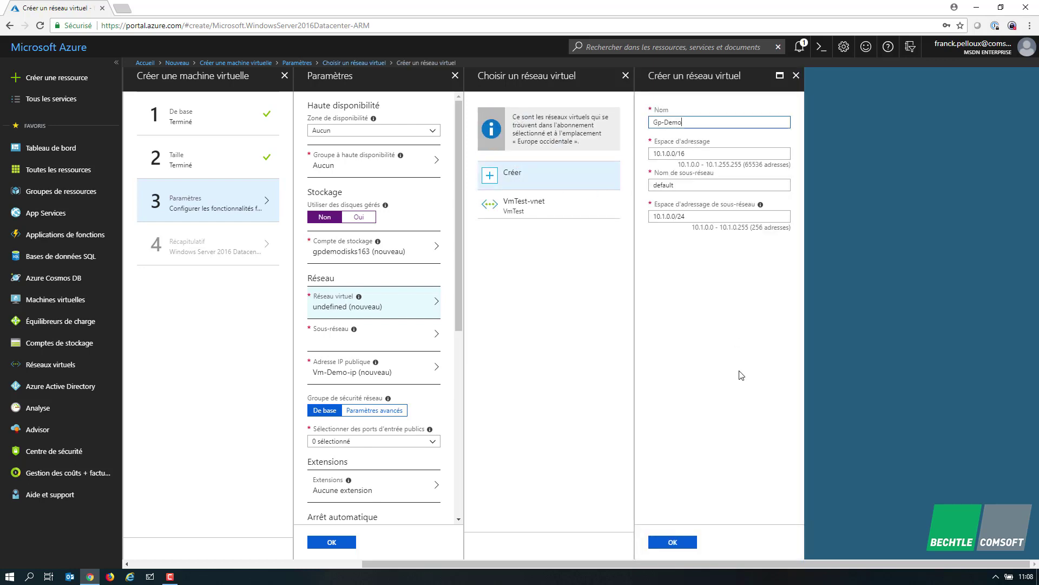
left_click(683, 543)
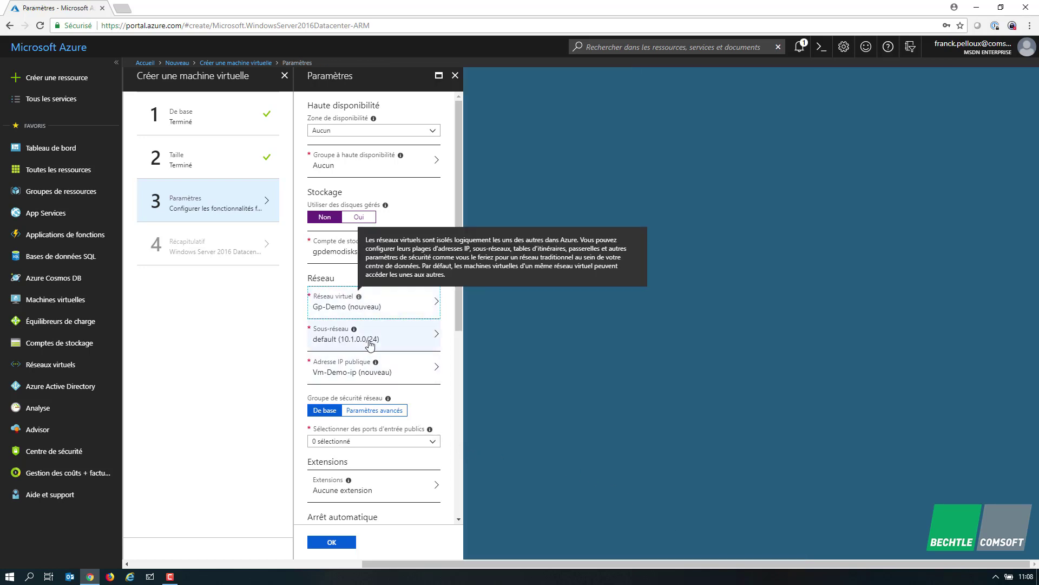
Step: Allow RDP (3389) as the public inbound port of the virtual machine
left_click(430, 443)
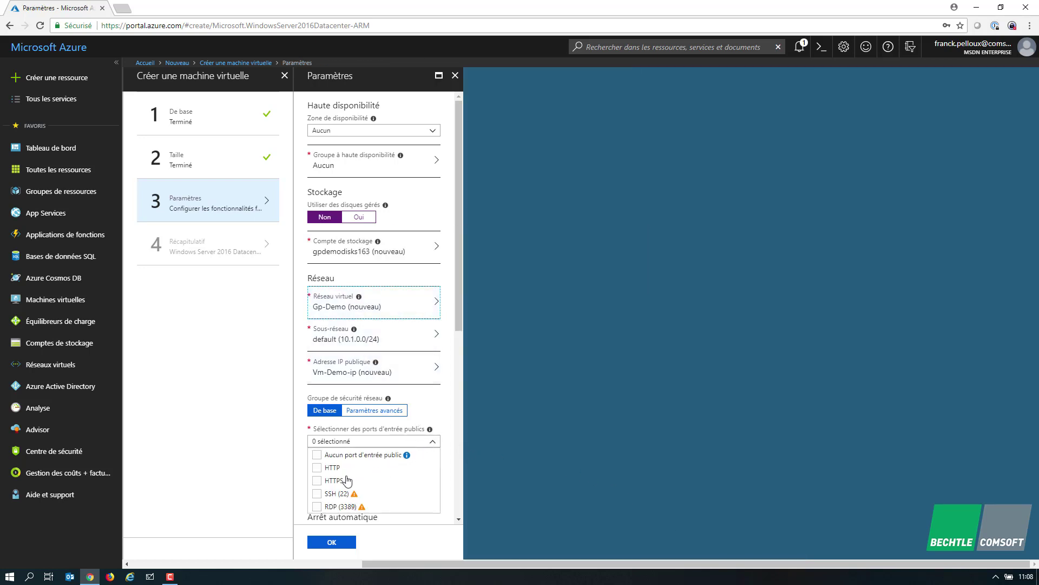
left_click(318, 507)
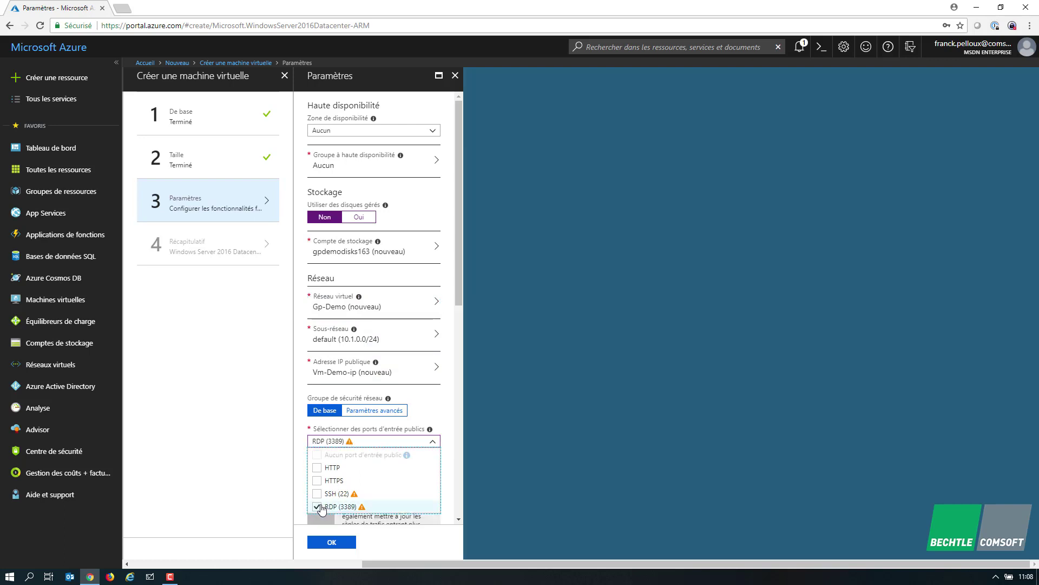
left_click(449, 430)
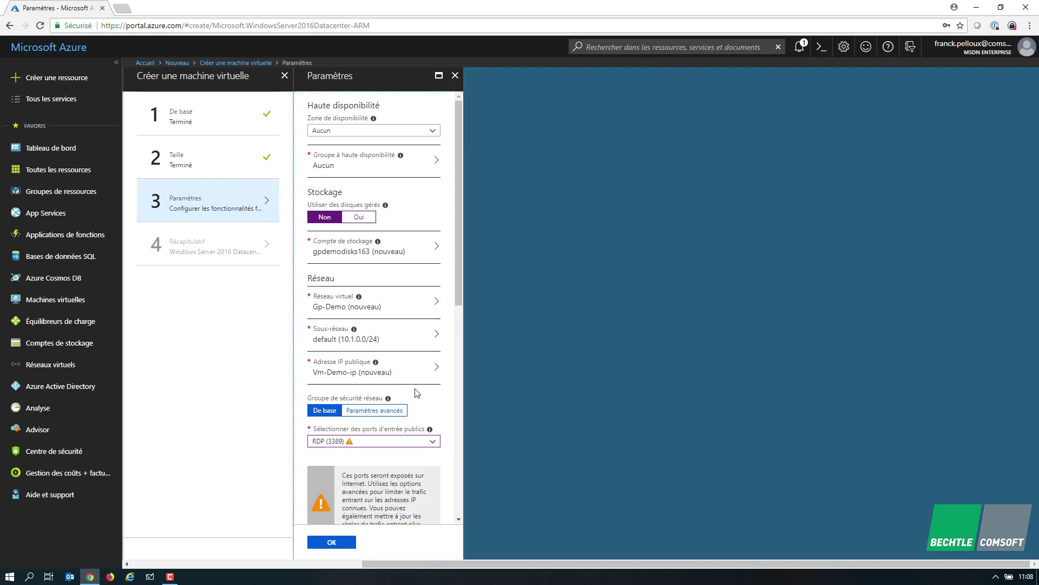
Step: Review and accept the remaining default settings, and start creating the virtual machine from the summary
scroll(417, 393, "down", 5)
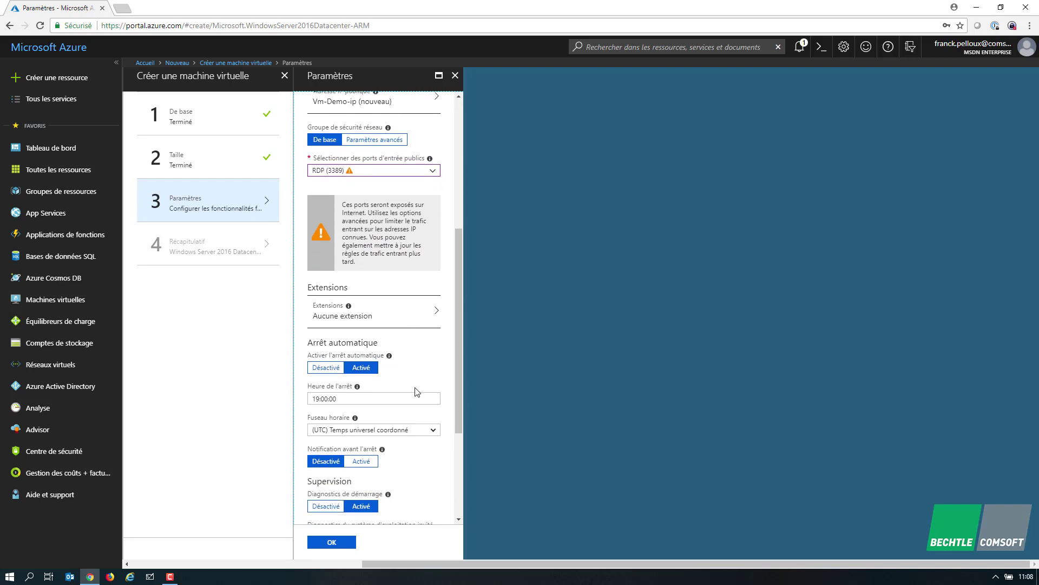
scroll(417, 391, "down", 1)
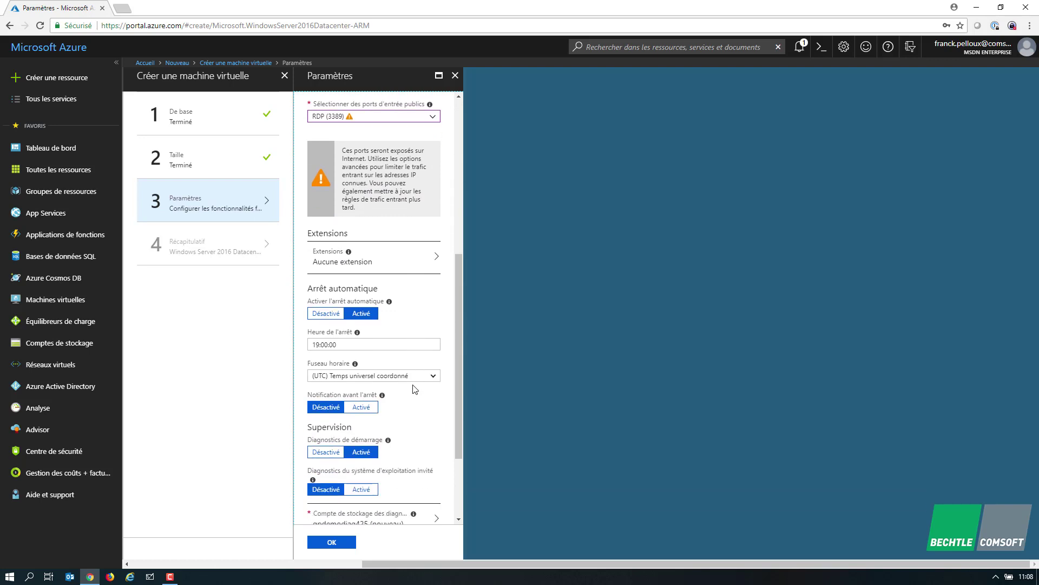
scroll(410, 383, "down", 1)
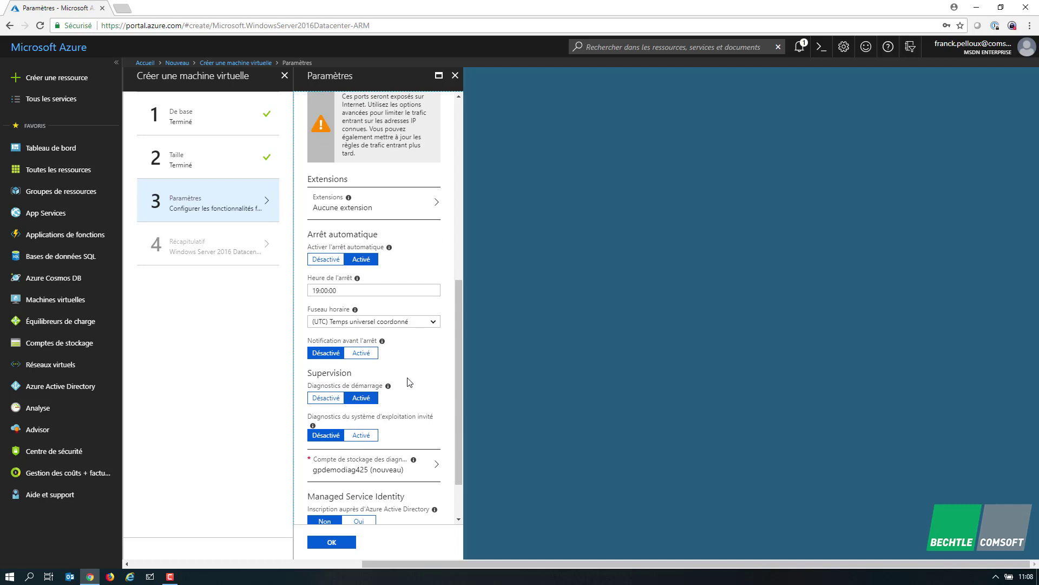
scroll(410, 382, "down", 1)
scroll(409, 382, "down", 1)
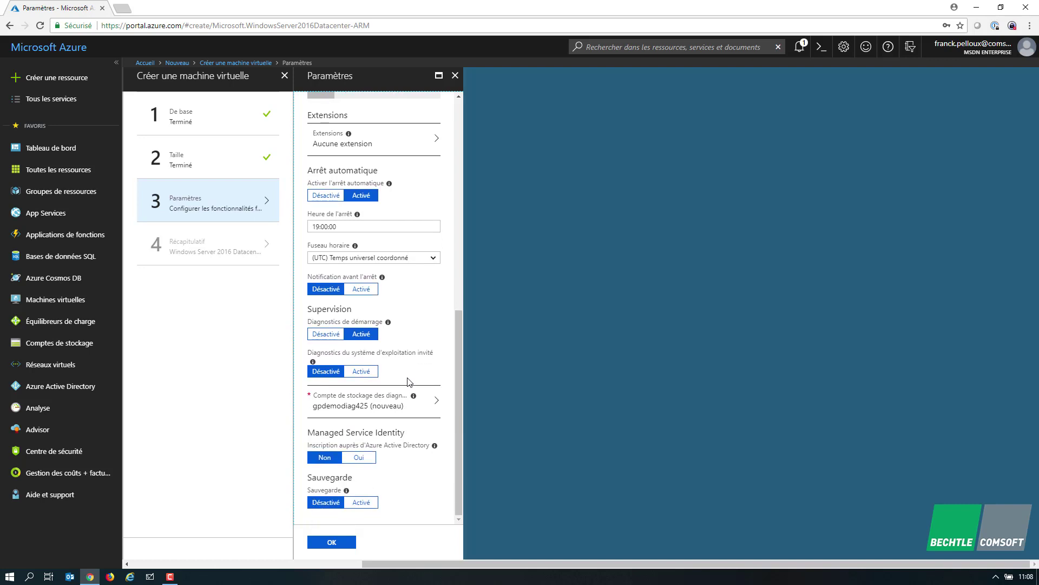
left_click(337, 542)
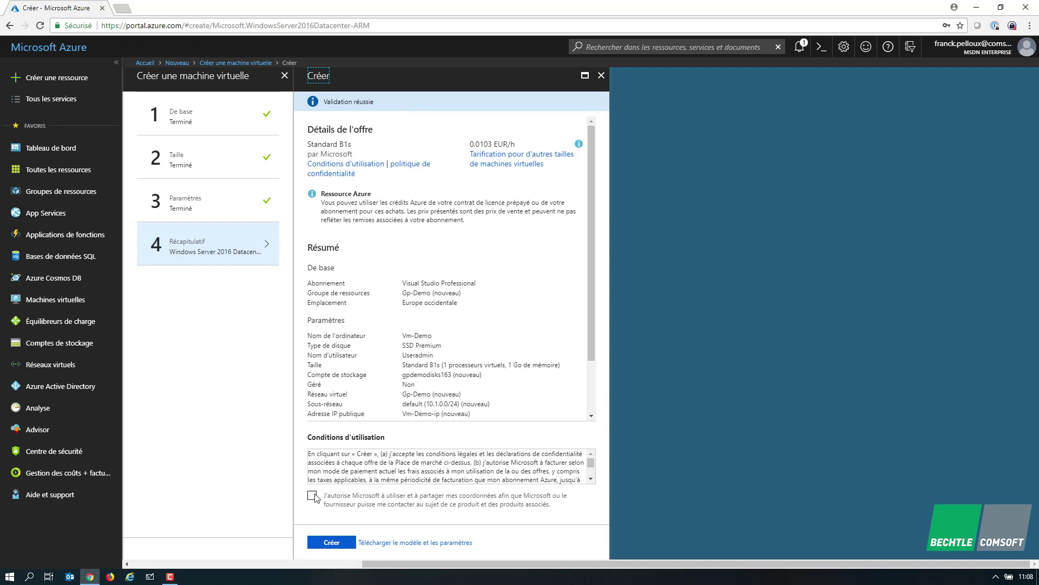
left_click(326, 543)
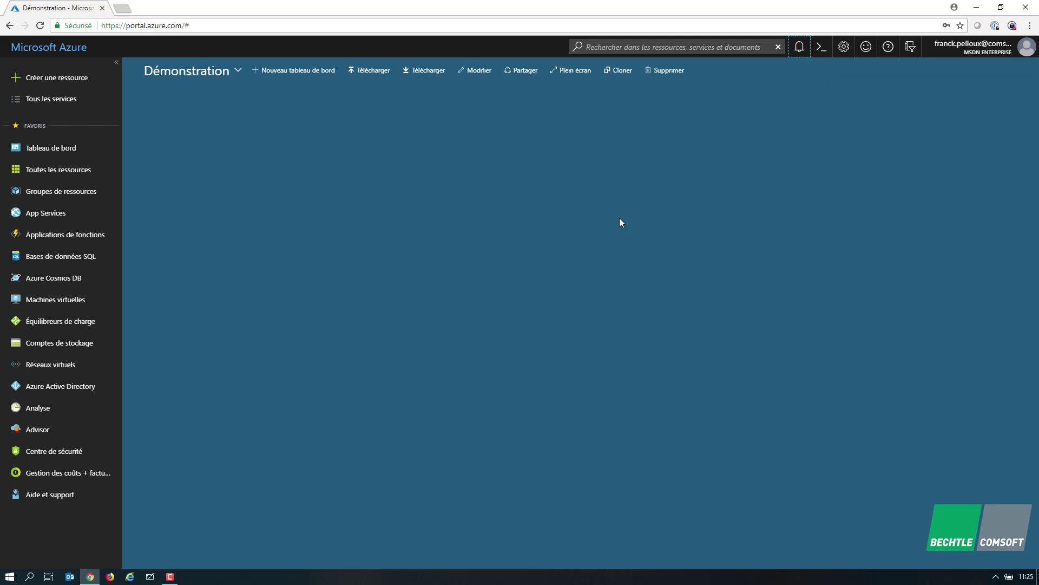
Step: Go to the deployed Vm-Demo resource from its deployment notification and dismiss the notifications
left_click(796, 50)
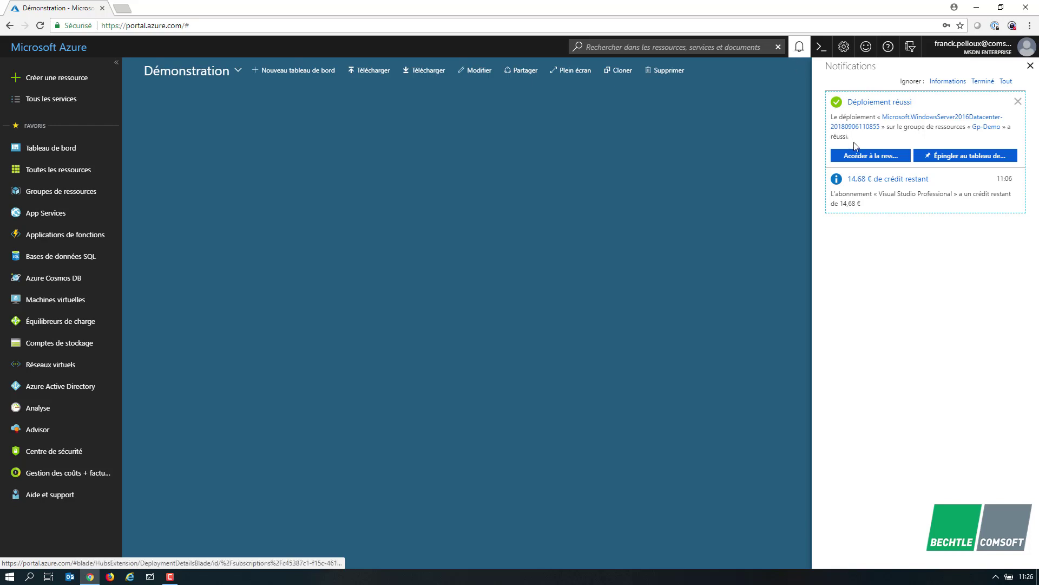
left_click(855, 156)
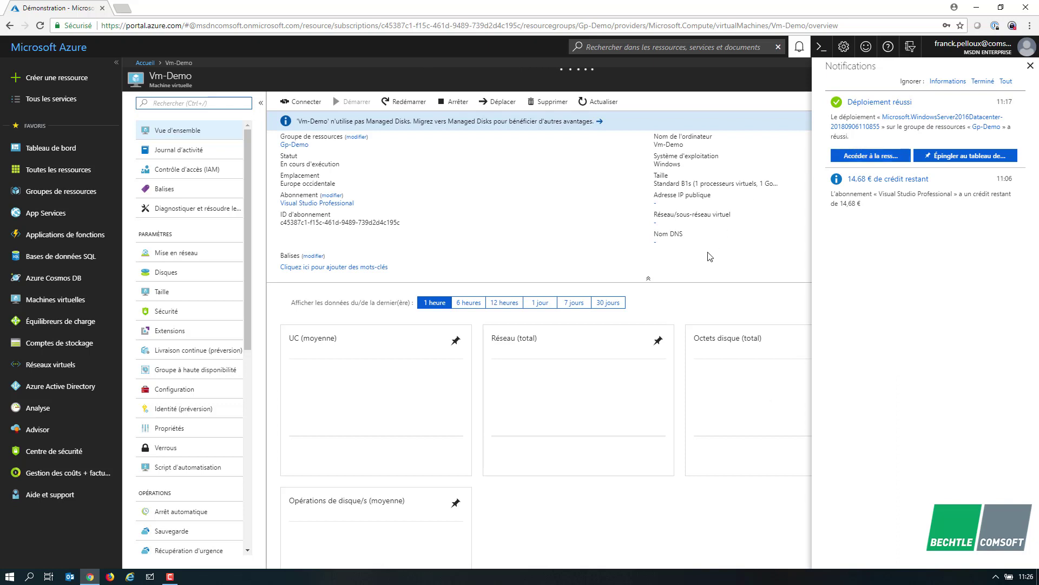
left_click(1030, 65)
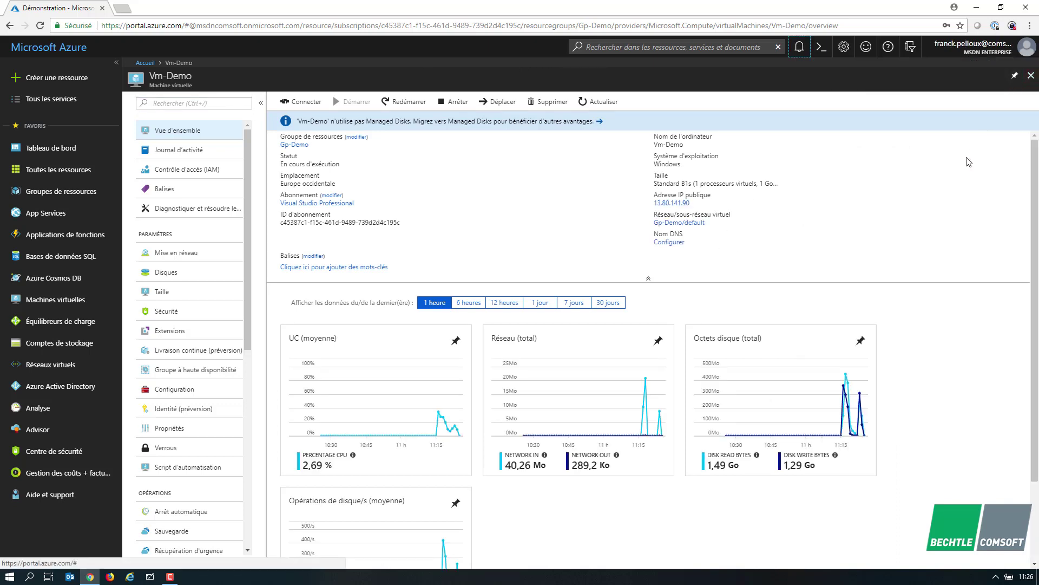
Step: Download the RDP file for Vm-Demo, open it and agree to connect despite the unknown publisher
left_click(302, 101)
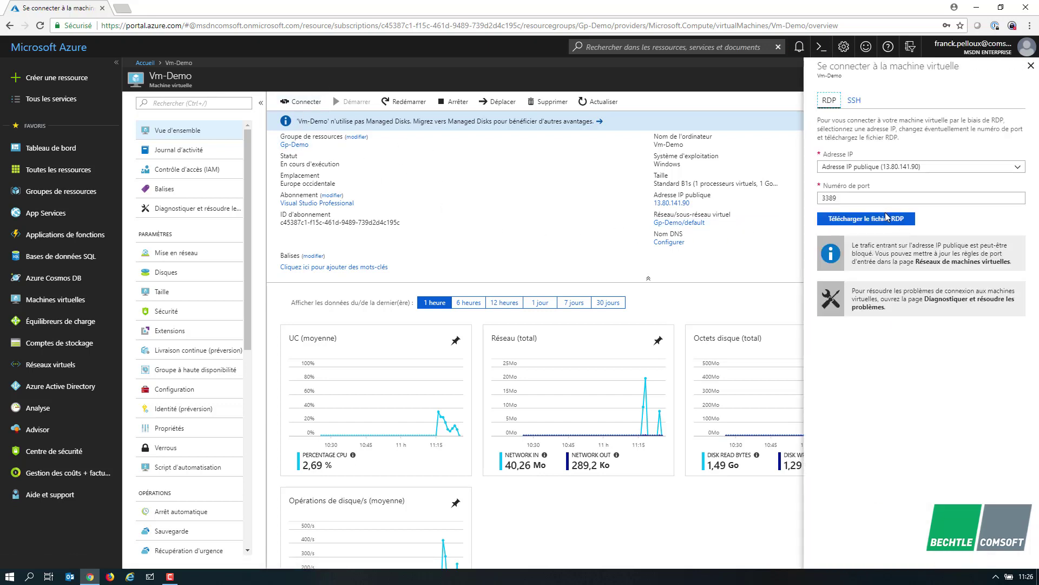
left_click(887, 222)
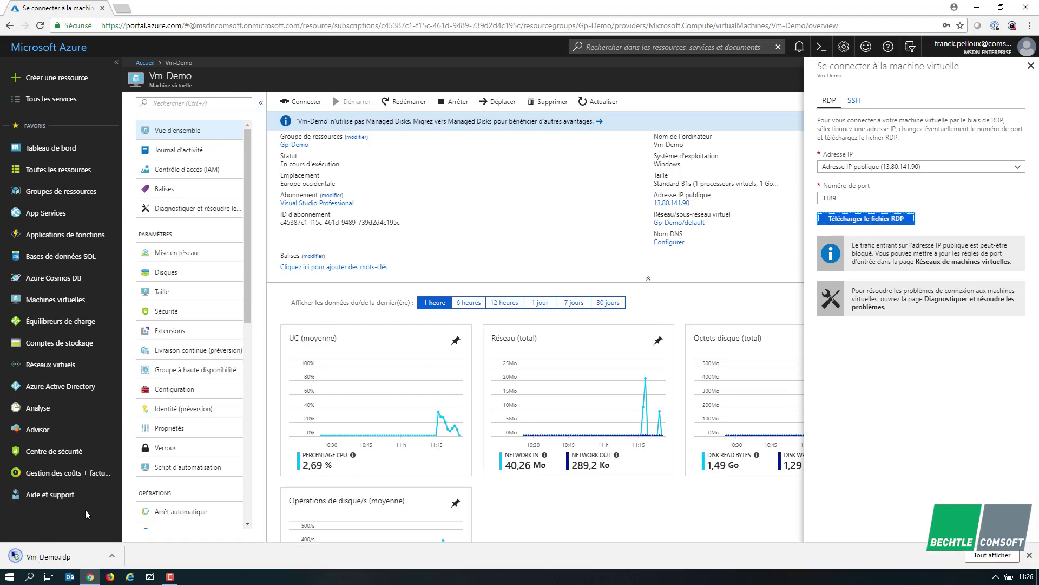
left_click(48, 558)
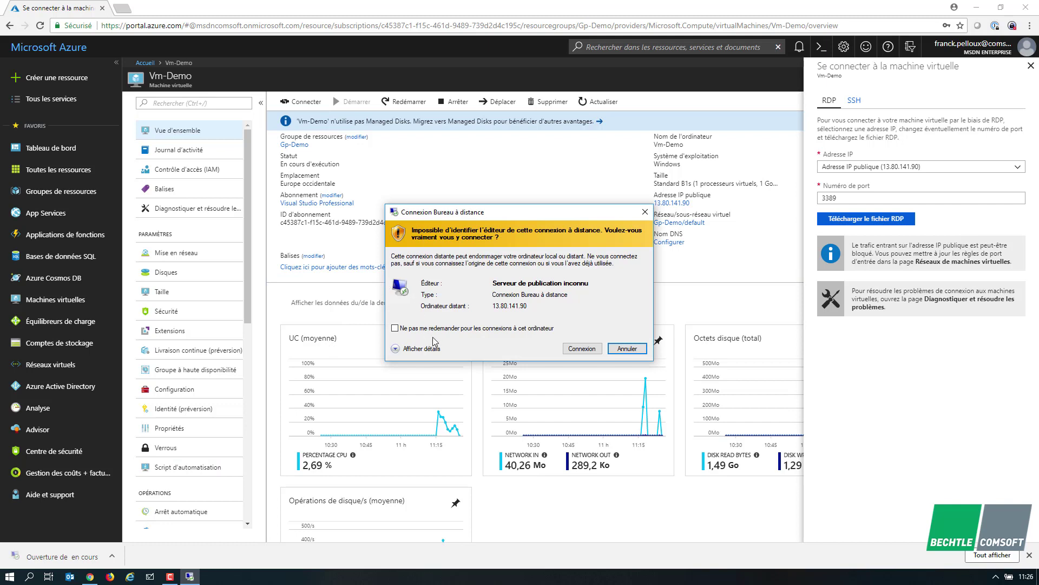
left_click(582, 349)
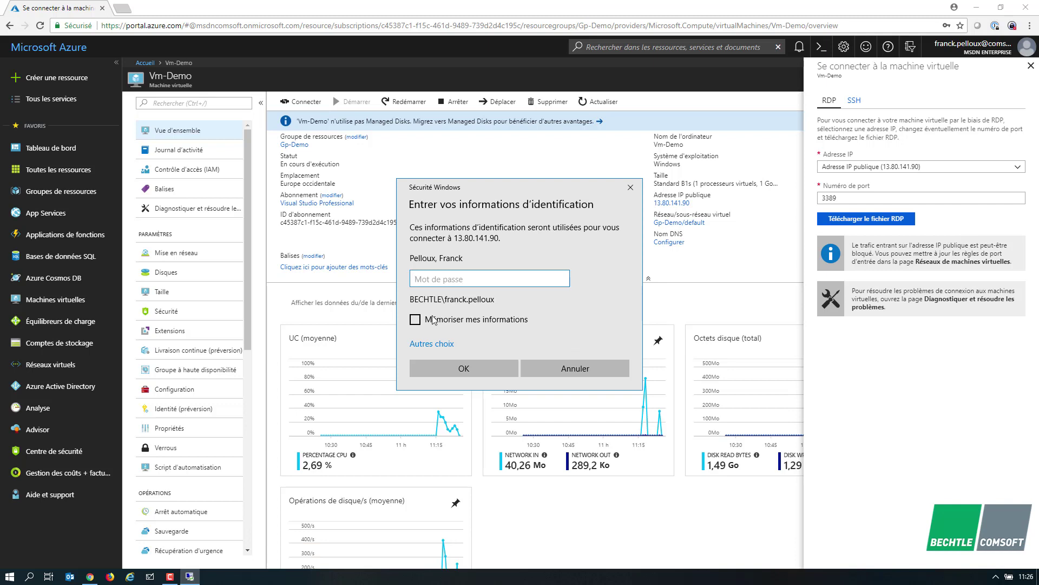
Step: Choose to sign in to the remote computer with a different account than the proposed one
type("•")
key("BackSpace")
left_click(428, 343)
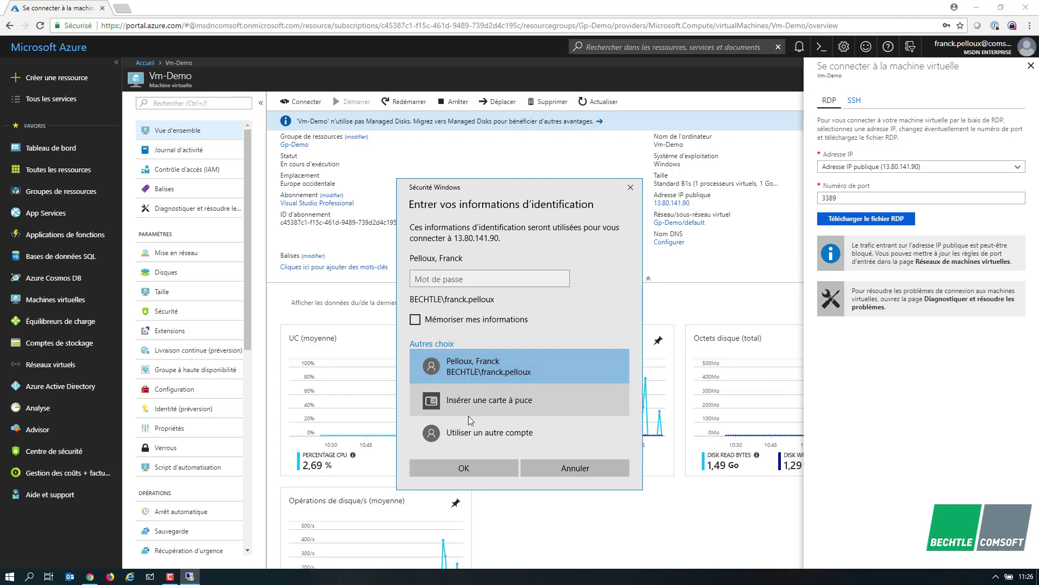
left_click(473, 438)
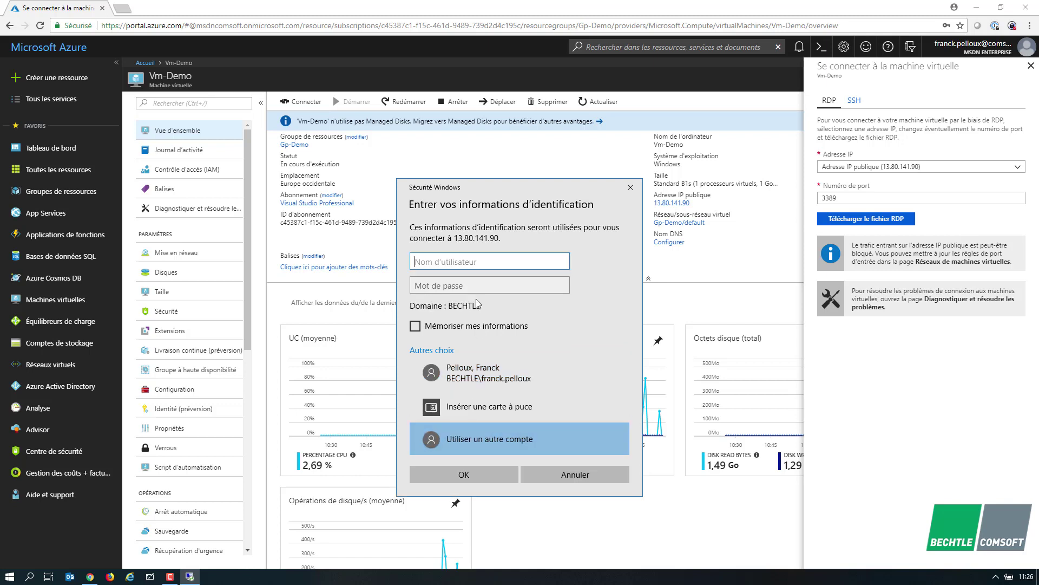
Step: Sign in as \Useradmin with the account password, remember the credentials, and accept the untrusted certificate
type("\\Useradmin")
key("Tab")
type("•••••••")
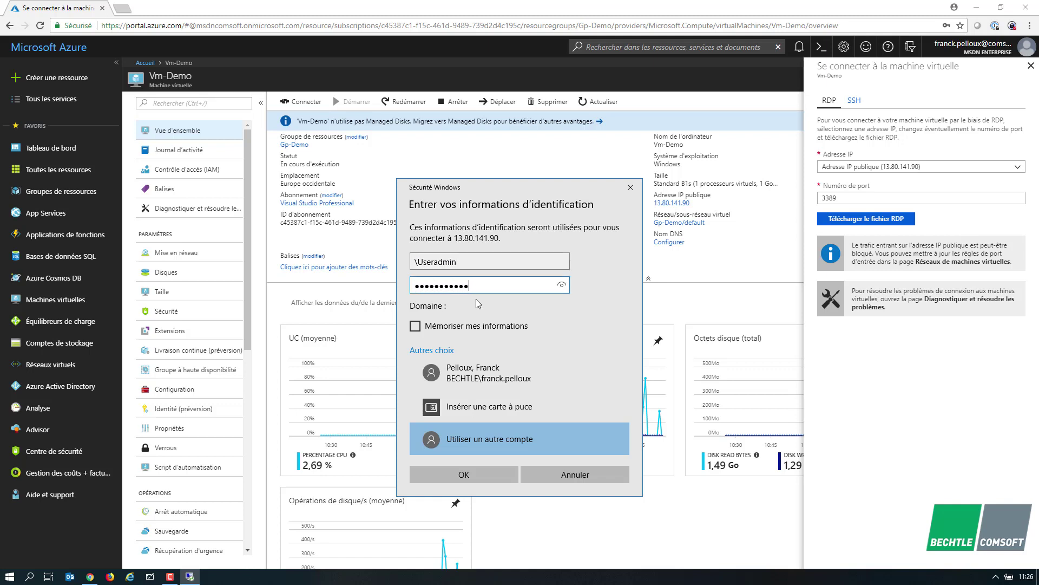
left_click(447, 333)
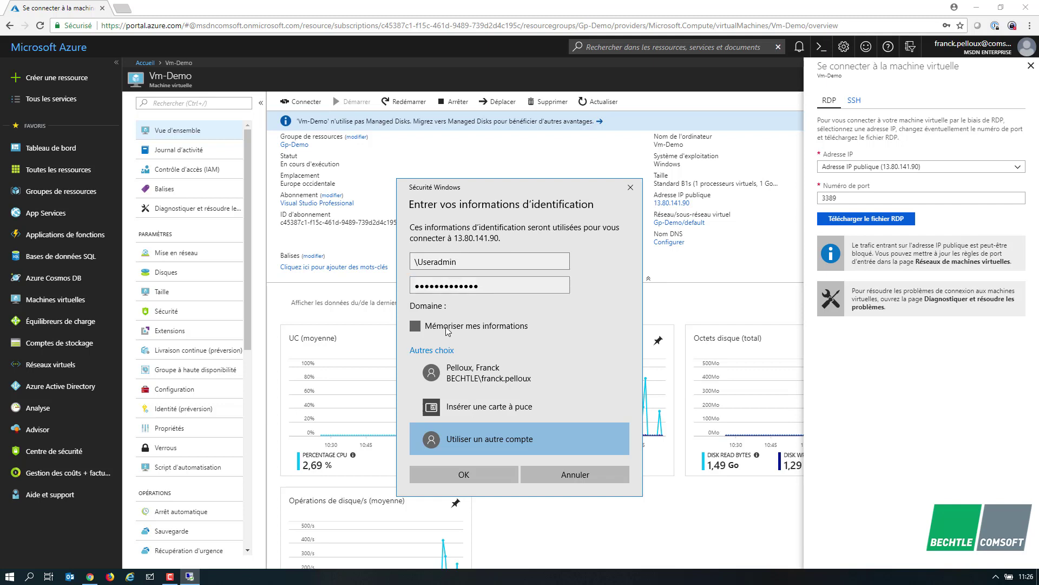
left_click(492, 477)
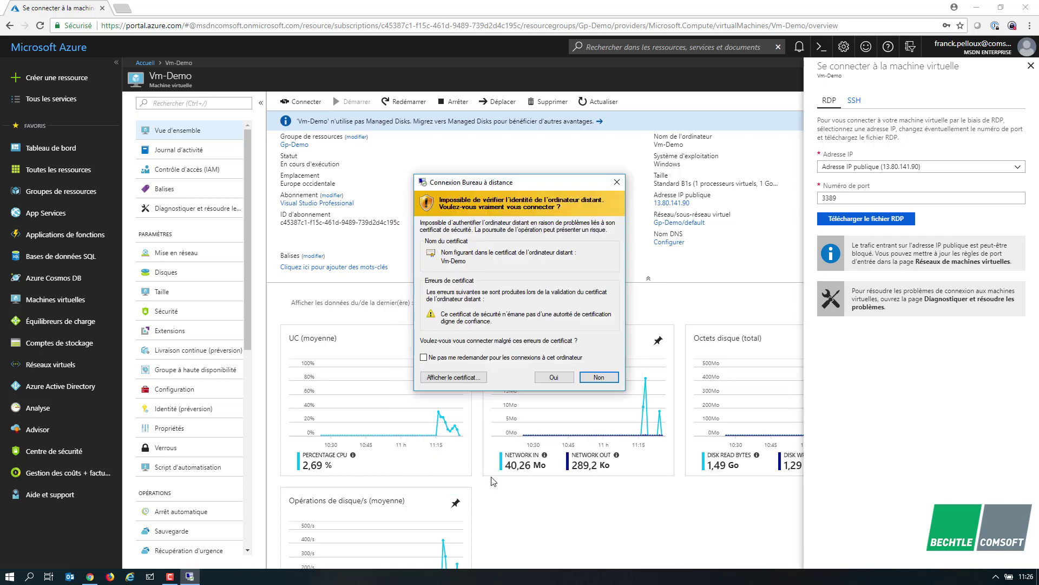
left_click(548, 379)
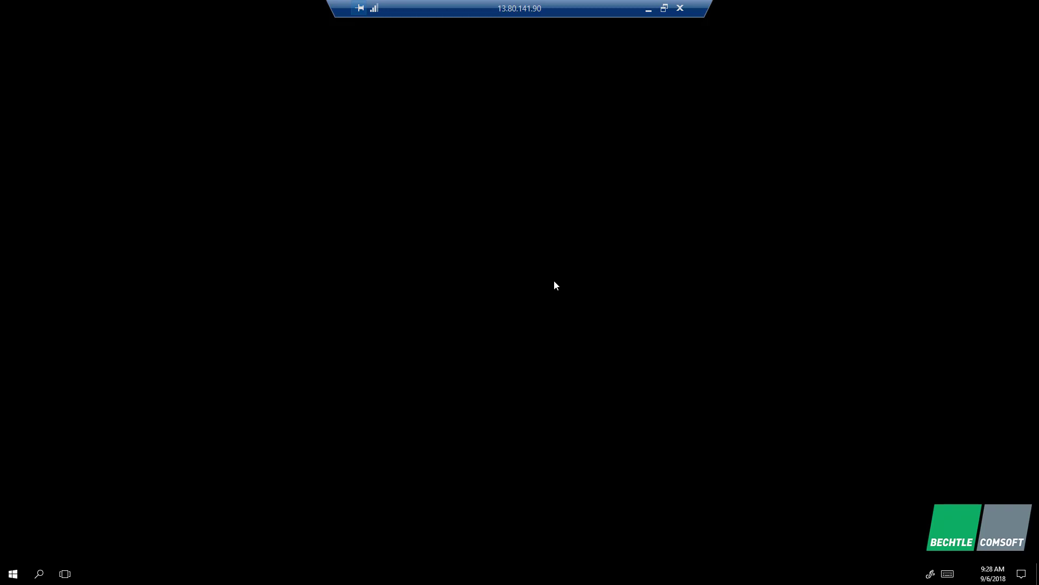
Step: Run Notepad in the remote session and write ":) :) :) :)" in the blank document
key("super+r")
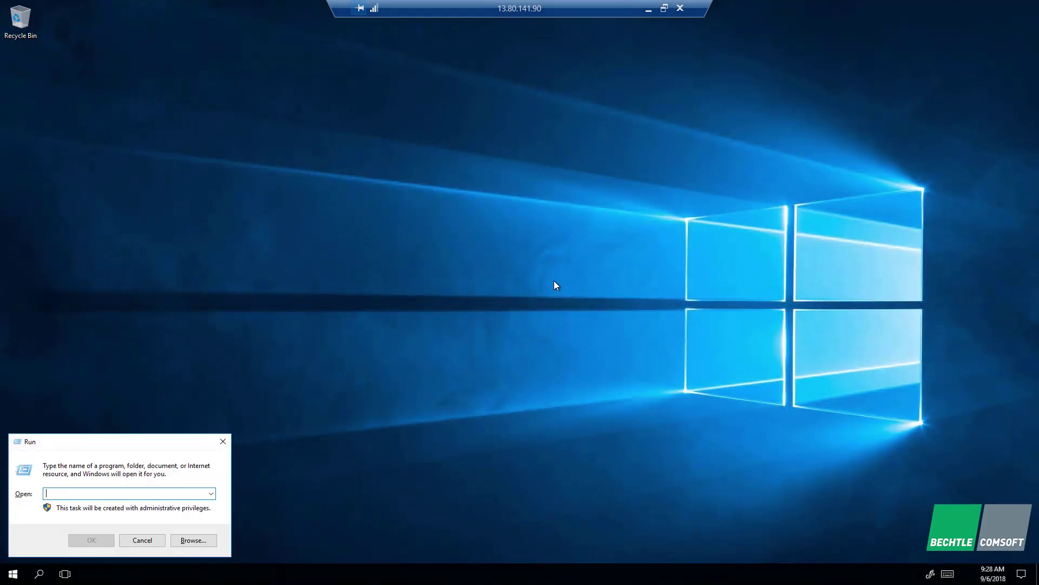
type("regedit")
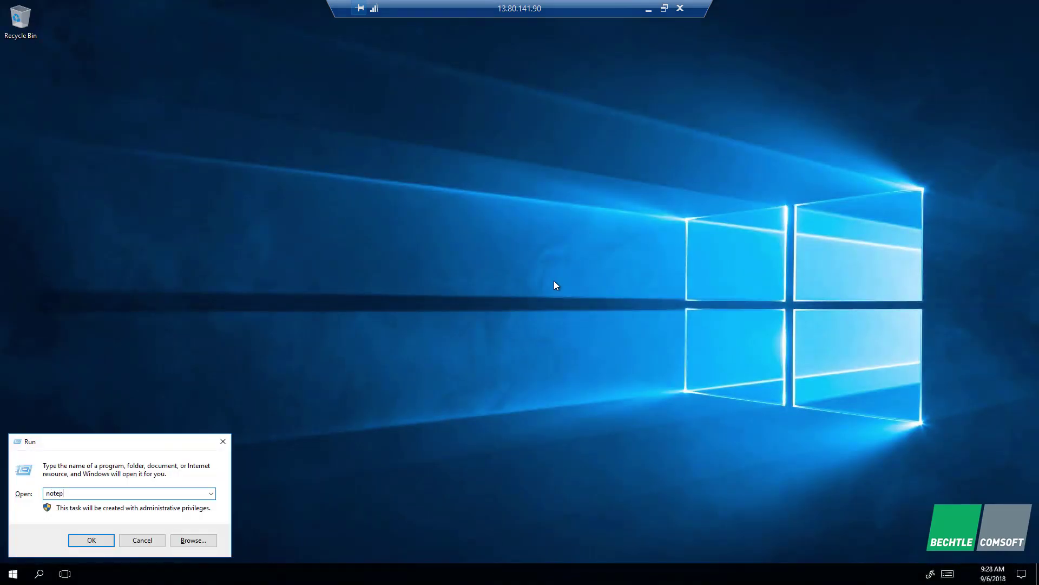
key("Return")
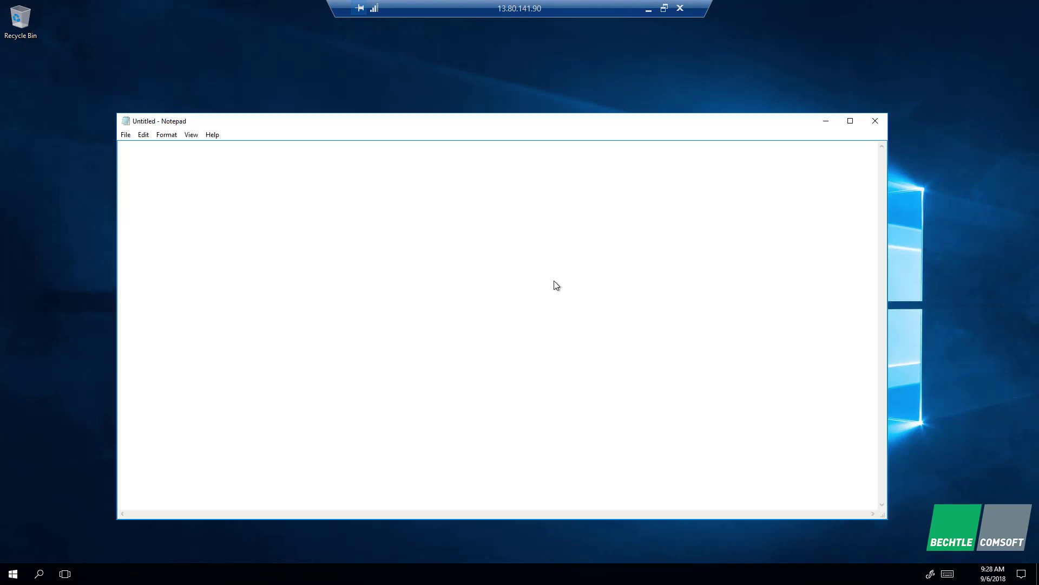
type(":) :) :) :)")
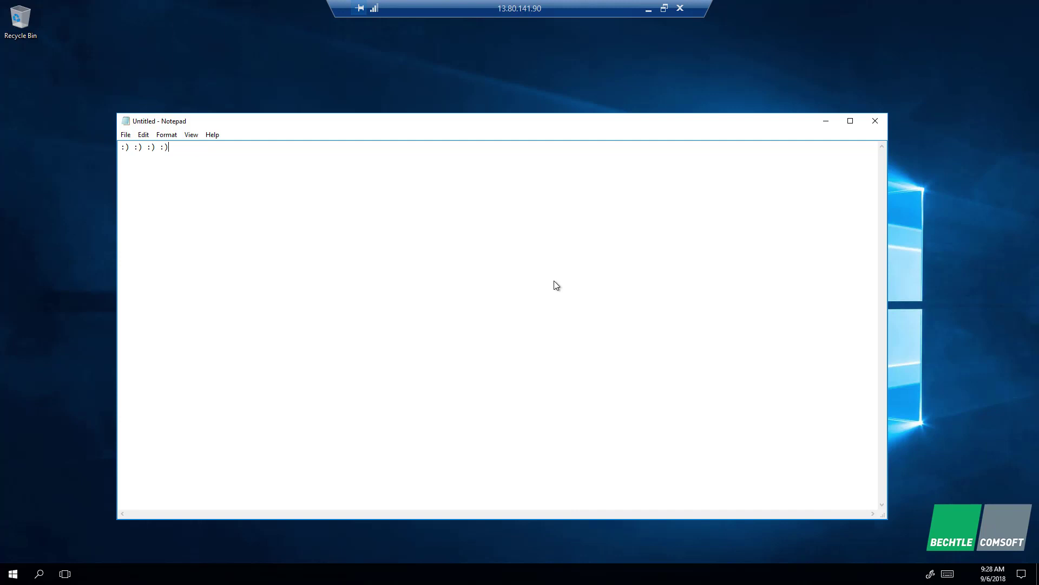